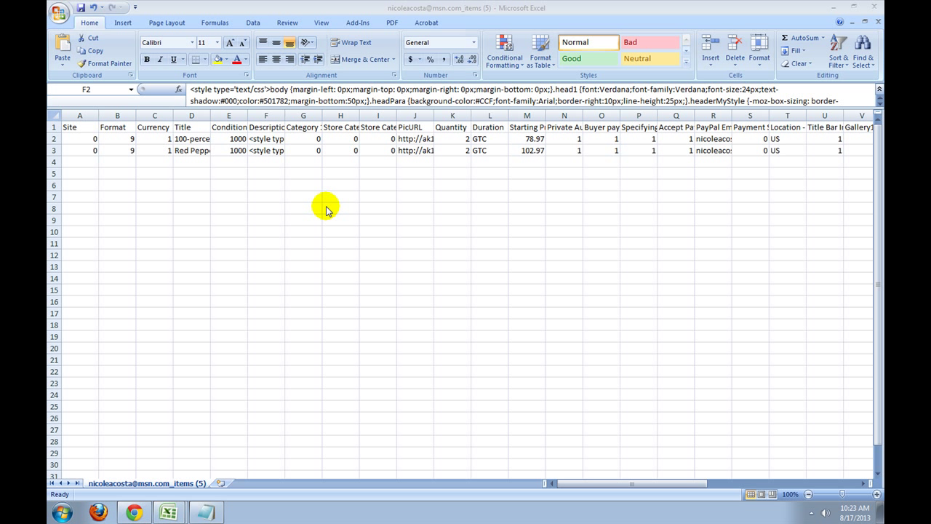
Switch to the Notepad window holding the HTML heading snippets and pin it on top of the spreadsheet
{"action": "left_click", "coordinate": [216, 515]}
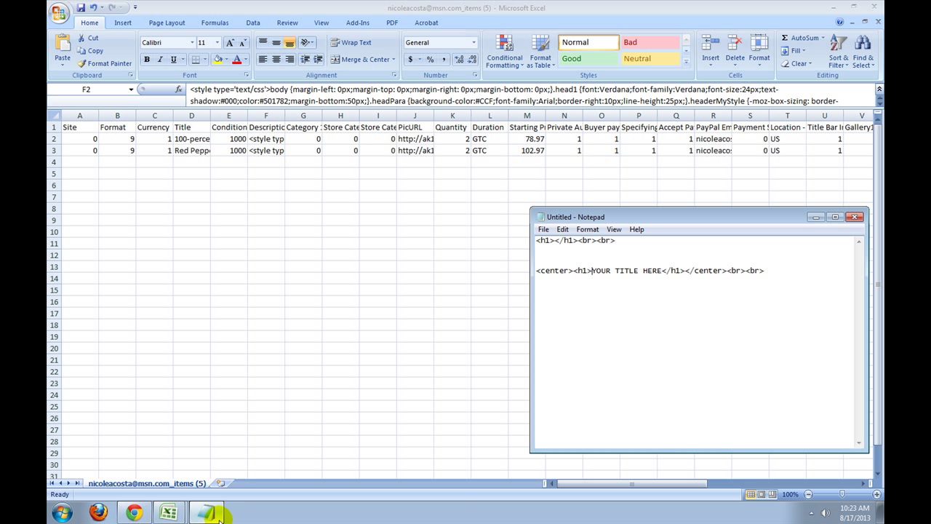
{"action": "left_click", "coordinate": [811, 513]}
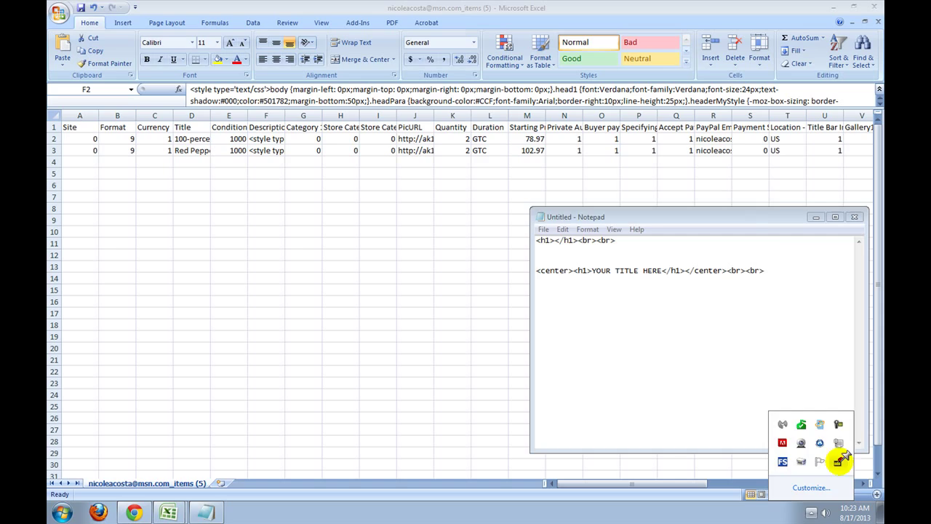
{"action": "left_click", "coordinate": [764, 212]}
{"action": "left_click_drag", "start_coordinate": [731, 212], "coordinate": [703, 202]}
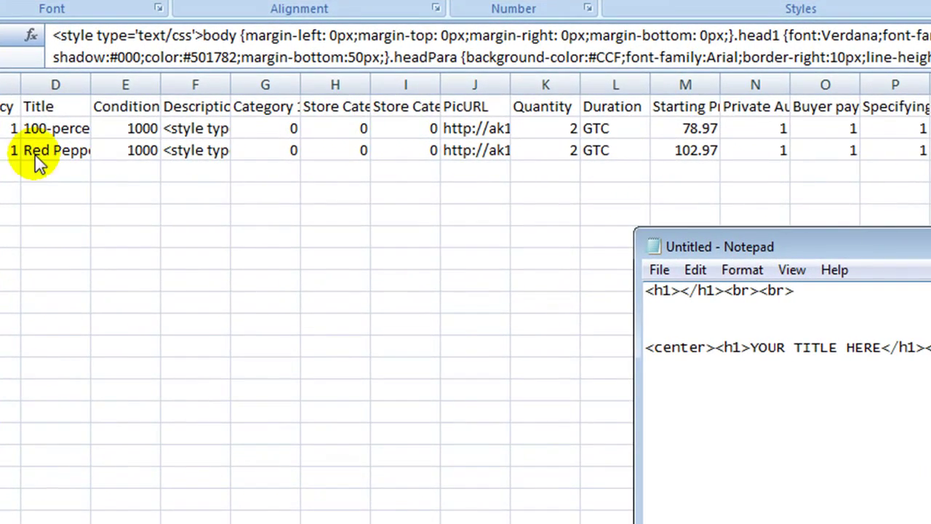
Examine the full contents of the first item's title in D2 and description in F2
{"action": "left_click", "coordinate": [57, 126]}
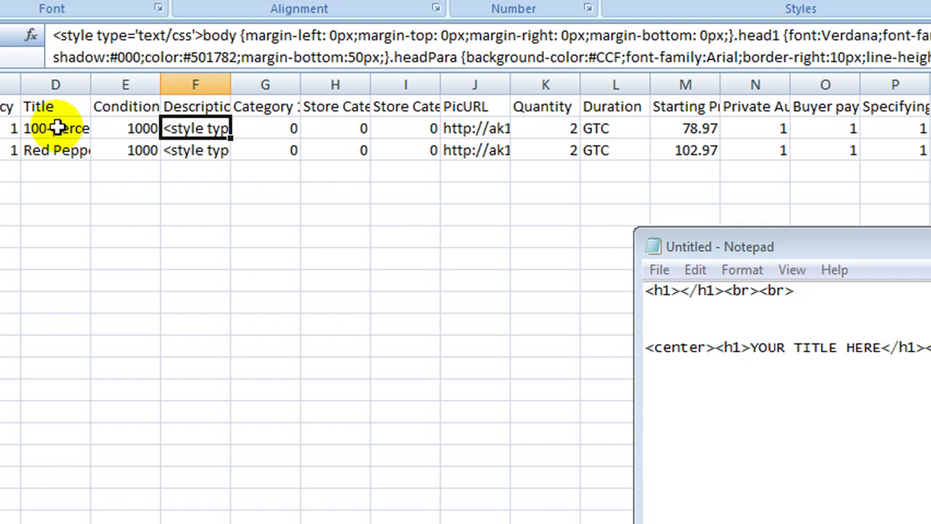
{"action": "key", "text": "F2"}
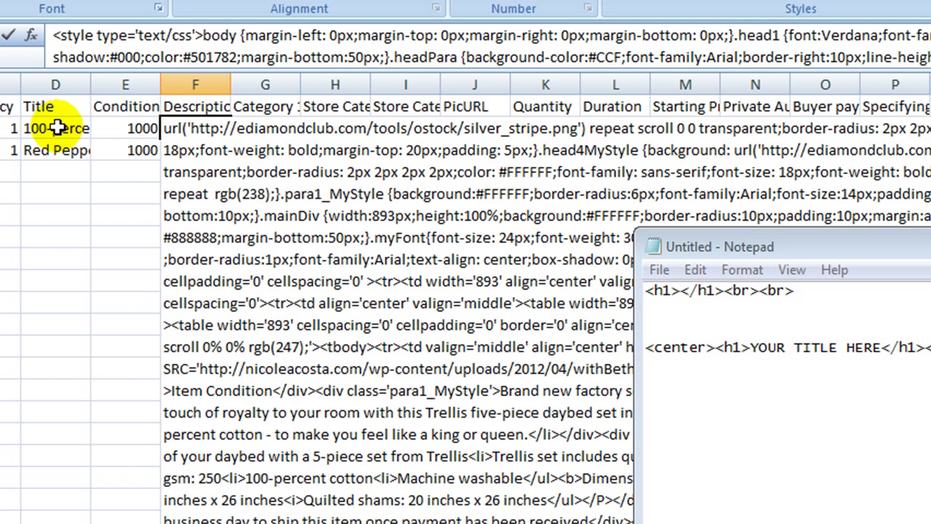
{"action": "left_click", "coordinate": [57, 127]}
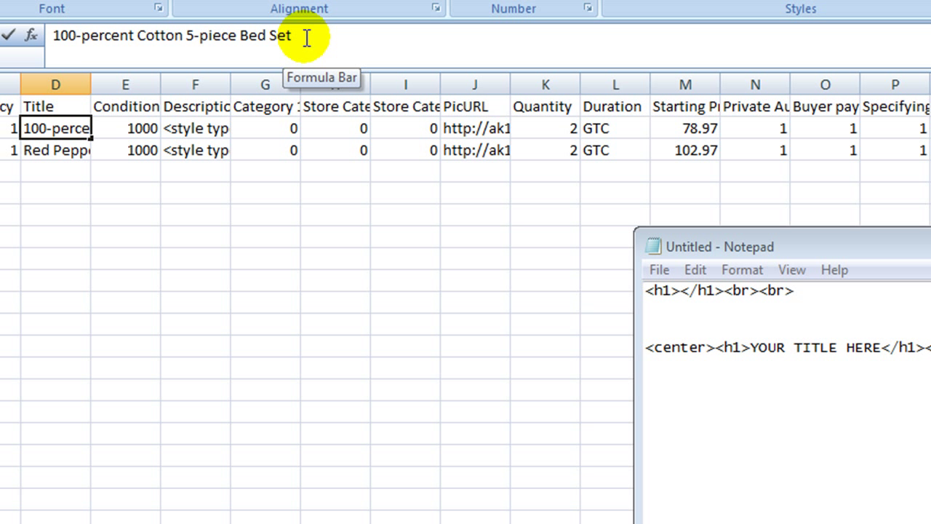
{"action": "left_click_drag", "start_coordinate": [307, 38], "coordinate": [46, 36]}
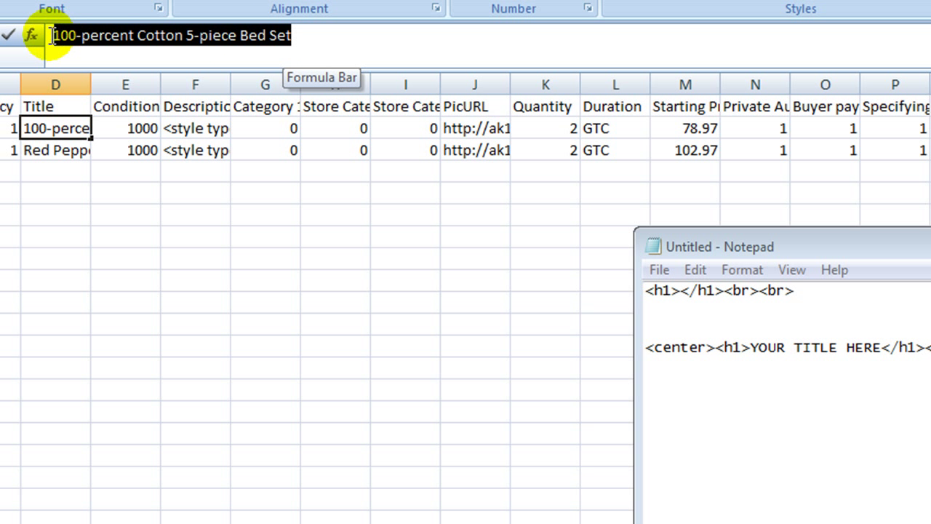
{"action": "left_click", "coordinate": [329, 36]}
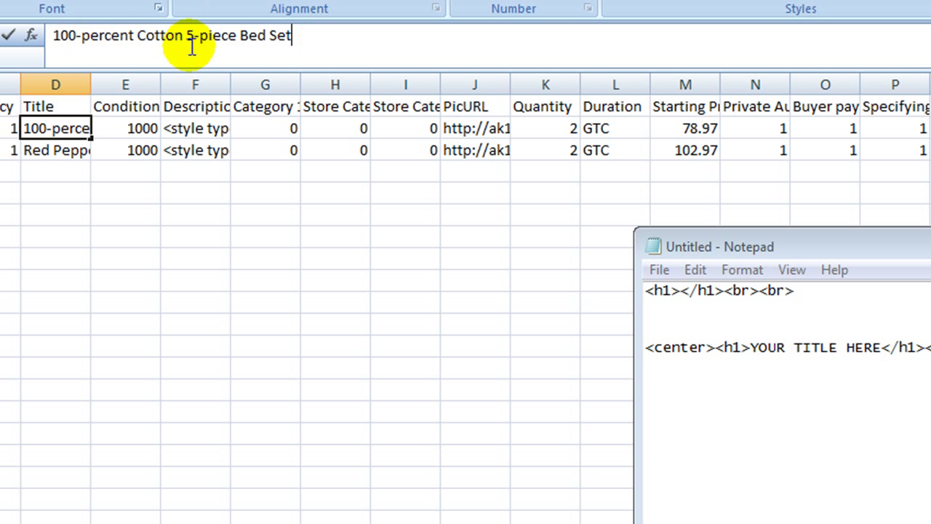
{"action": "left_click", "coordinate": [191, 128]}
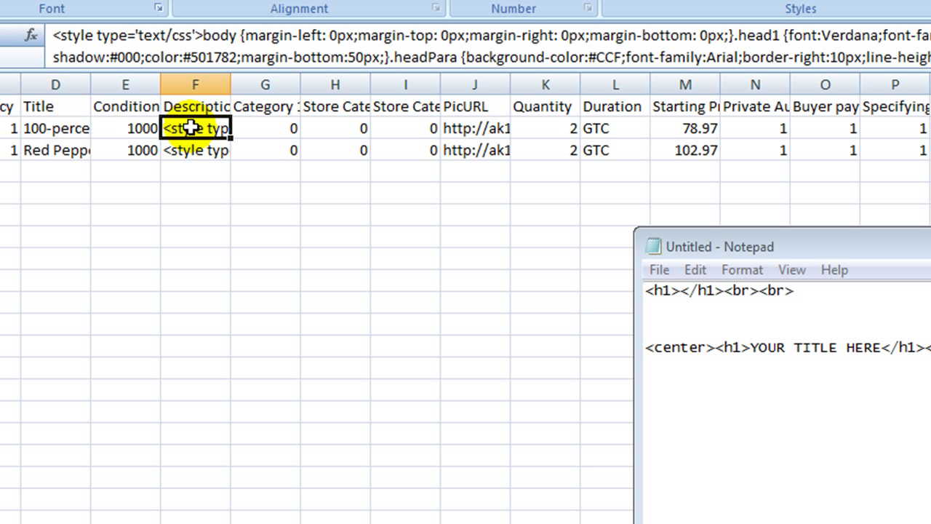
{"action": "left_click", "coordinate": [58, 128]}
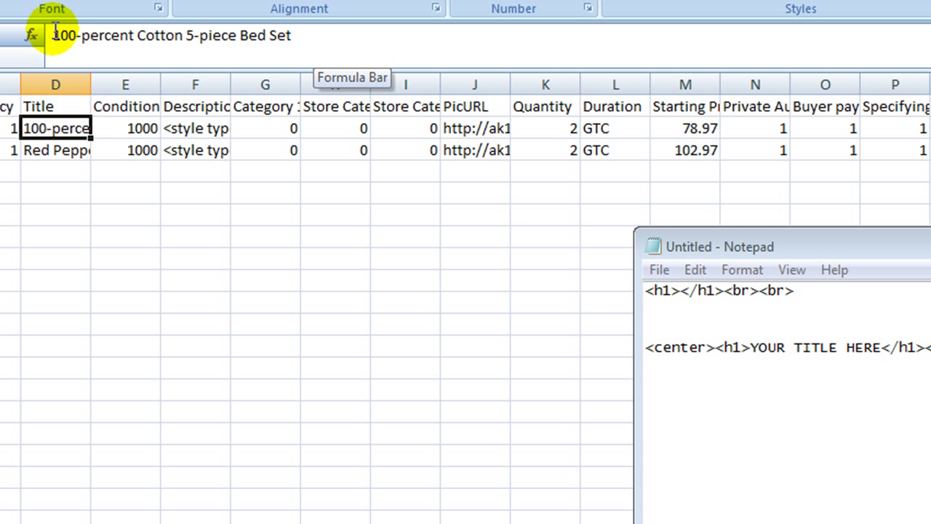
Copy the snippet <h1></h1><br><br> from Notepad and paste it at the very start of the first item's description in F2
{"action": "left_click", "coordinate": [774, 298]}
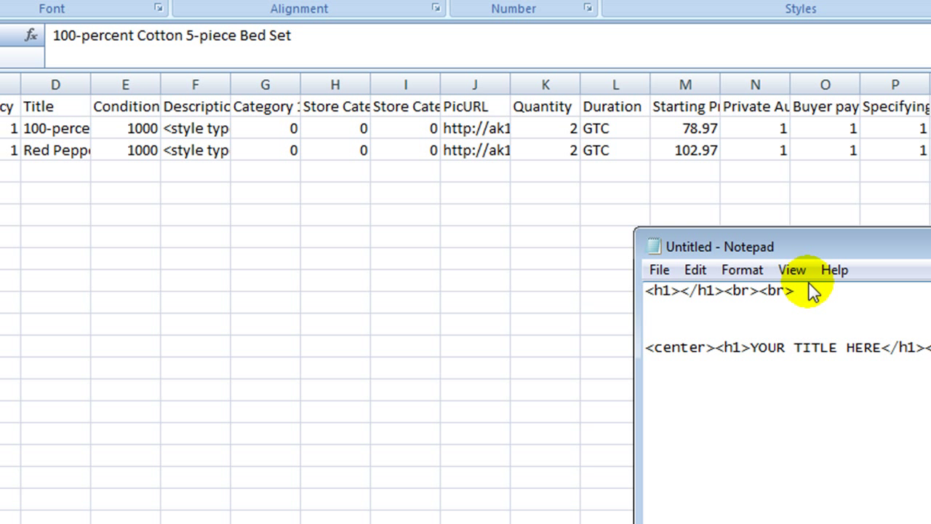
{"action": "left_click_drag", "start_coordinate": [809, 290], "coordinate": [633, 297]}
{"action": "key", "text": "ctrl+c"}
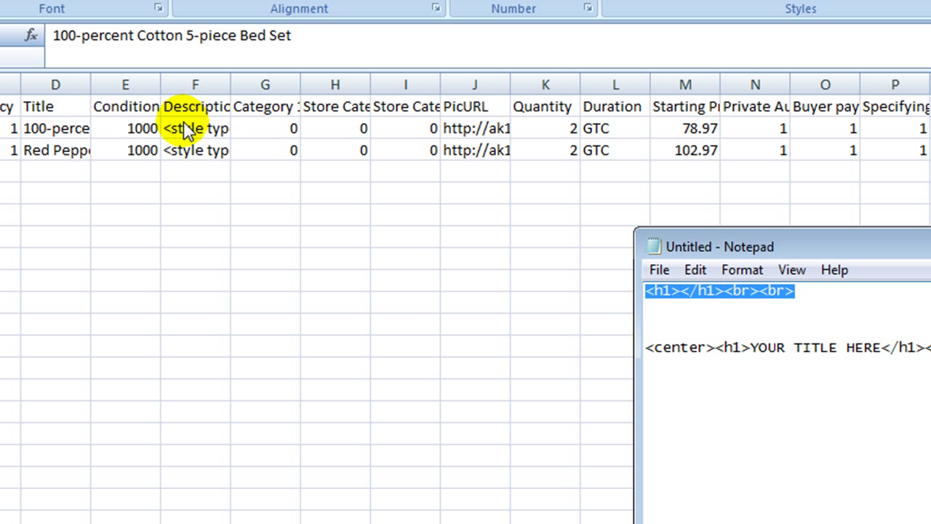
{"action": "key", "text": "alt+Tab"}
{"action": "key", "text": "F2"}
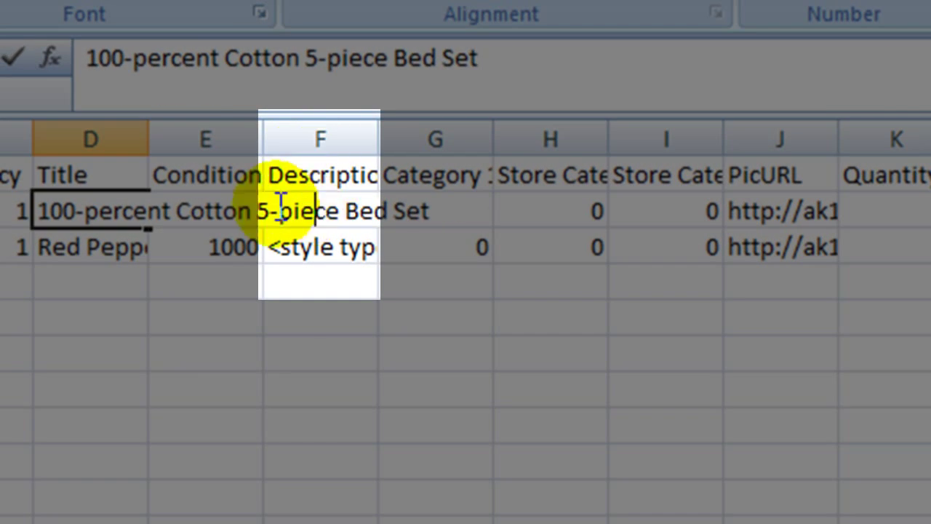
{"action": "left_click", "coordinate": [290, 204]}
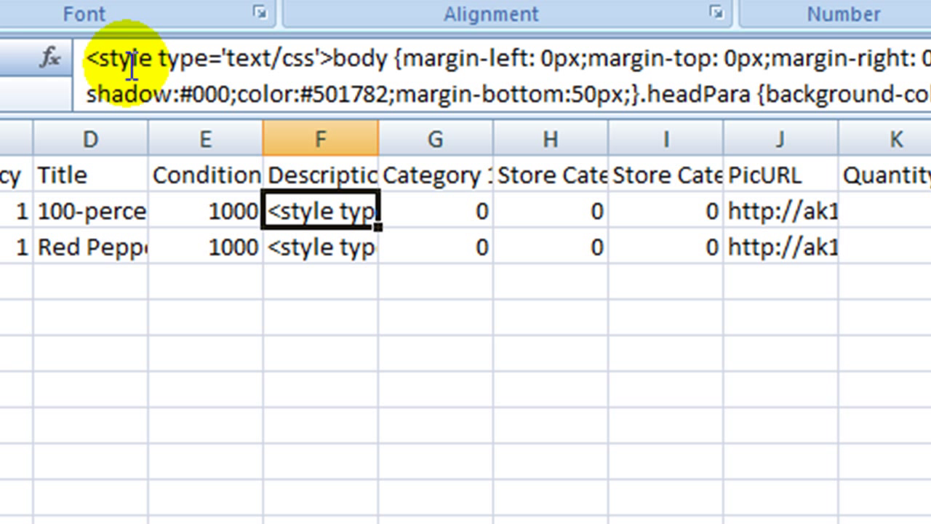
{"action": "left_click", "coordinate": [92, 59]}
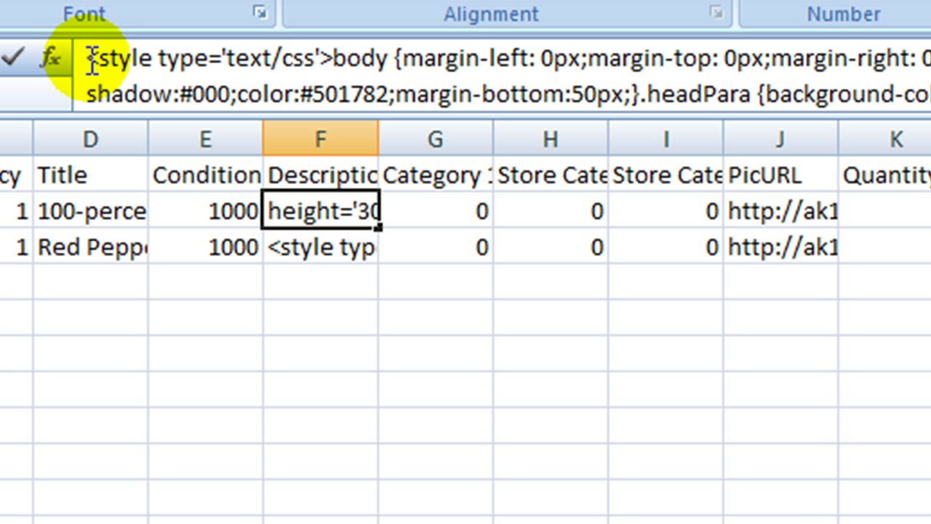
{"action": "key", "text": "ctrl+v"}
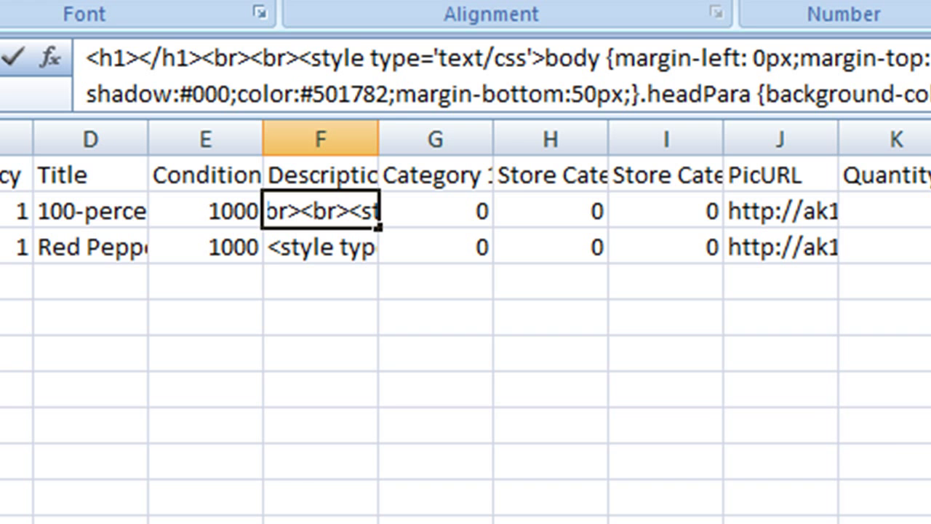
Review the plain and centered heading snippets in Notepad, and move its window clear of the item rows
{"action": "key", "text": "alt+Tab"}
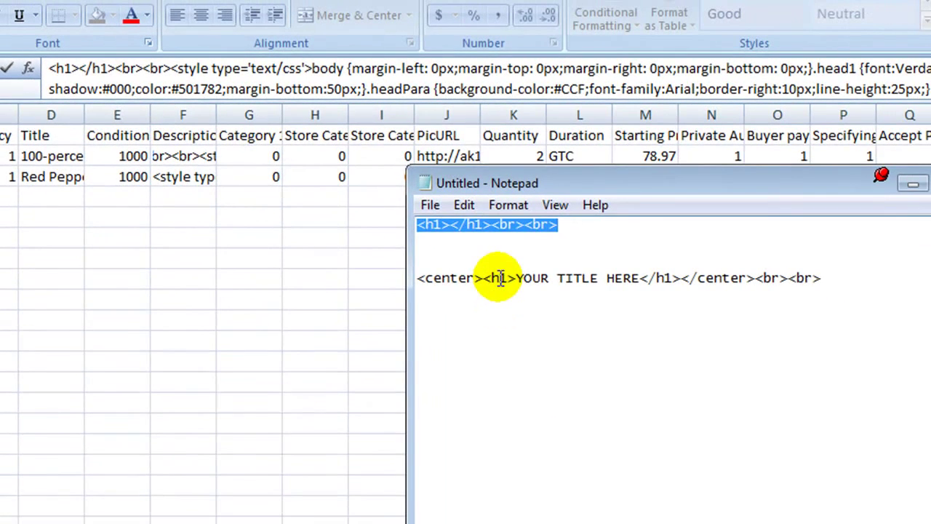
{"action": "left_click", "coordinate": [499, 279]}
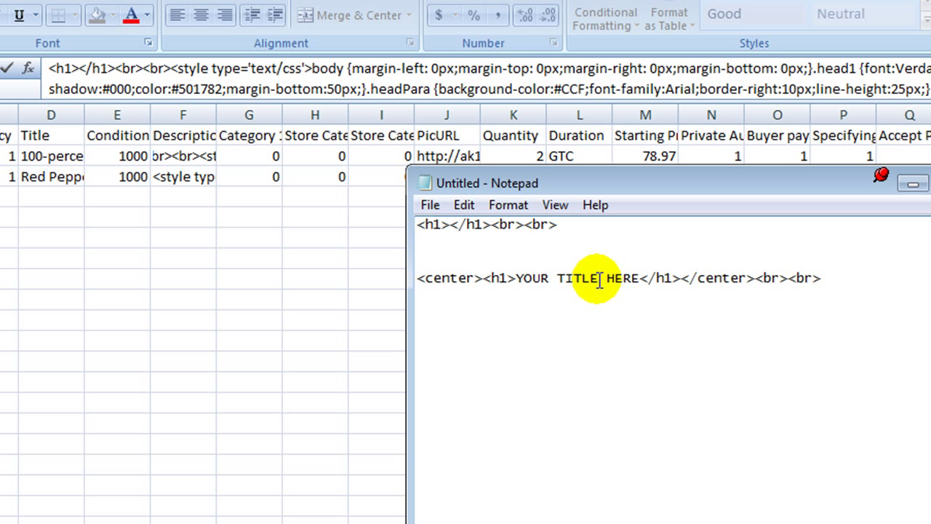
{"action": "left_click", "coordinate": [829, 279]}
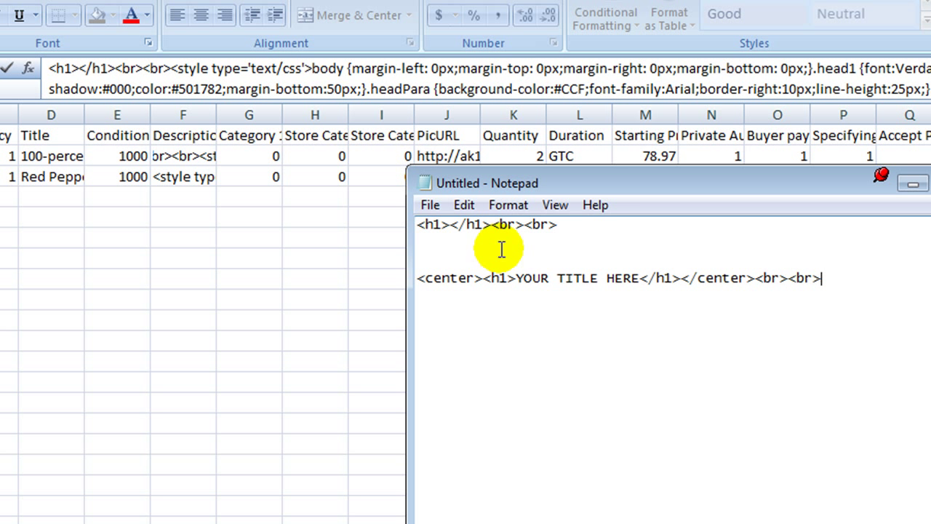
{"action": "left_click", "coordinate": [565, 225]}
{"action": "left_click_drag", "start_coordinate": [653, 188], "coordinate": [764, 218]}
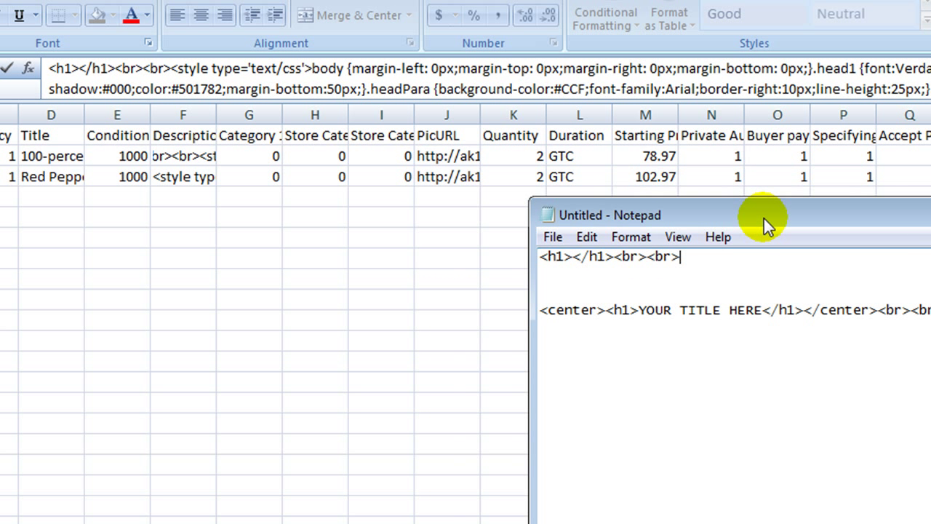
Copy the title "100-percent Cotton 5-piece Bed Set" from D2 and paste it between the h1 tags in F2
{"action": "left_click", "coordinate": [61, 158]}
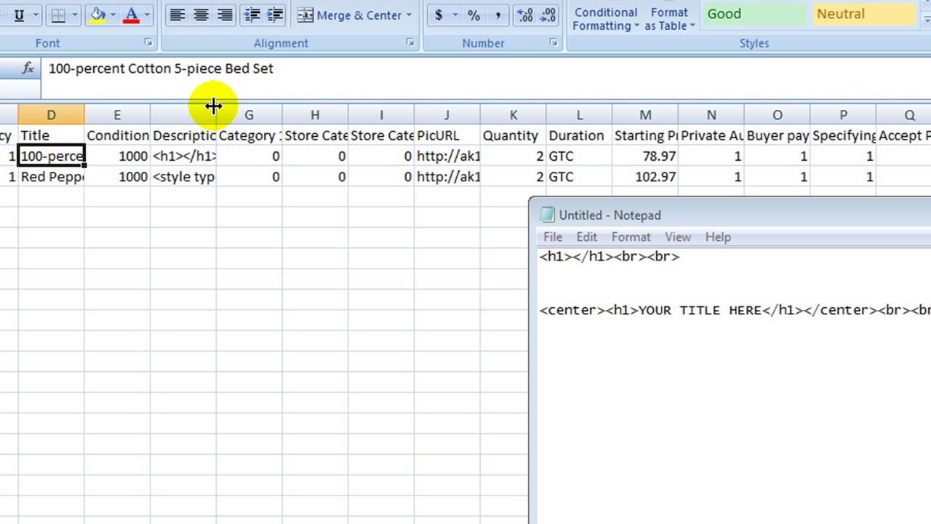
{"action": "left_click_drag", "start_coordinate": [302, 68], "coordinate": [47, 77]}
{"action": "key", "text": "ctrl+c"}
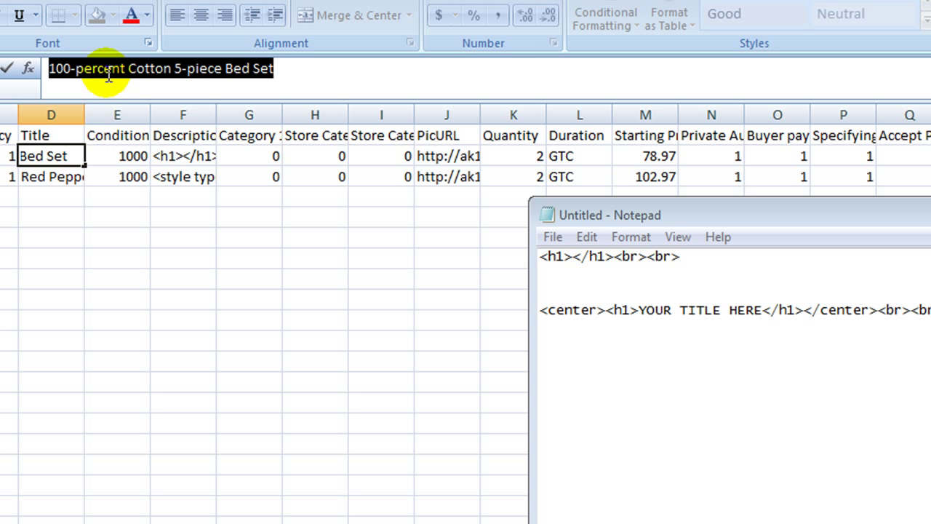
{"action": "left_click", "coordinate": [180, 155]}
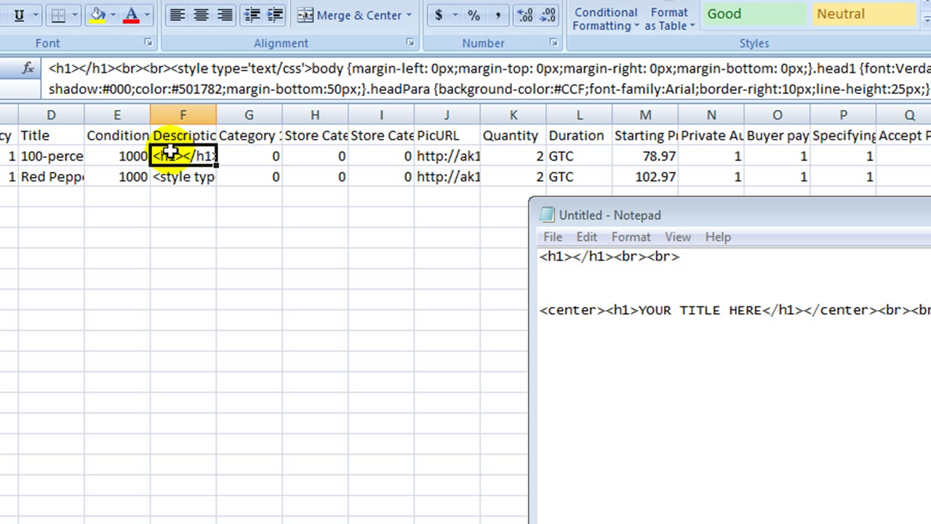
{"action": "left_click", "coordinate": [80, 69]}
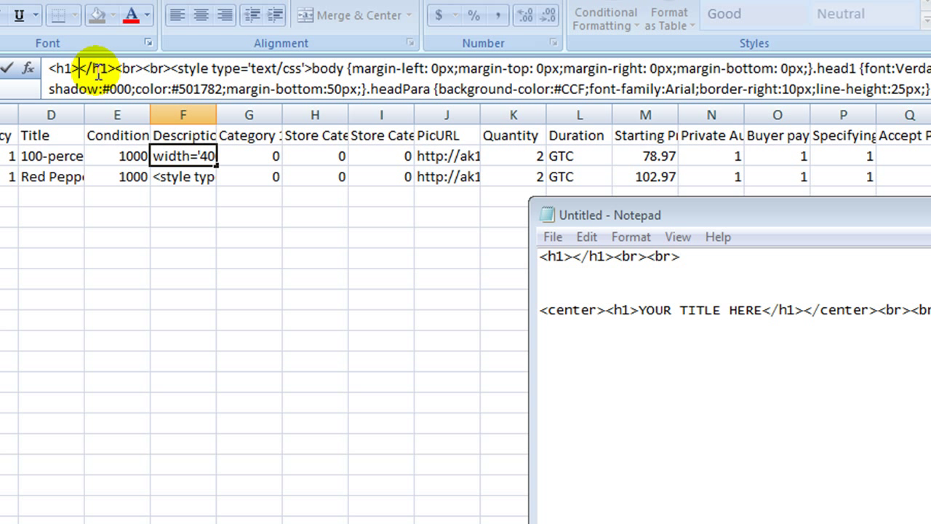
{"action": "key", "text": "ctrl+v"}
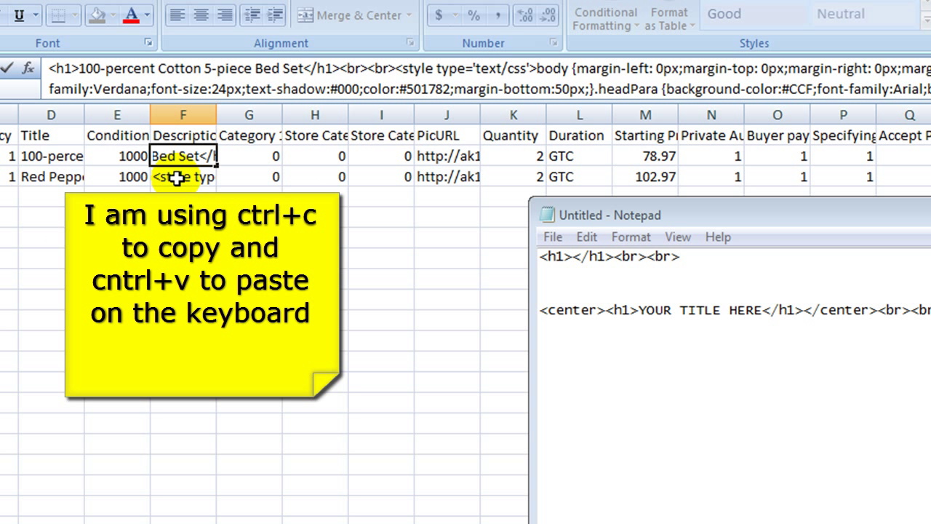
Copy the snippet <h1></h1><br><br> from Notepad again and paste it at the start of the second item's description in F3
{"action": "left_click", "coordinate": [700, 258]}
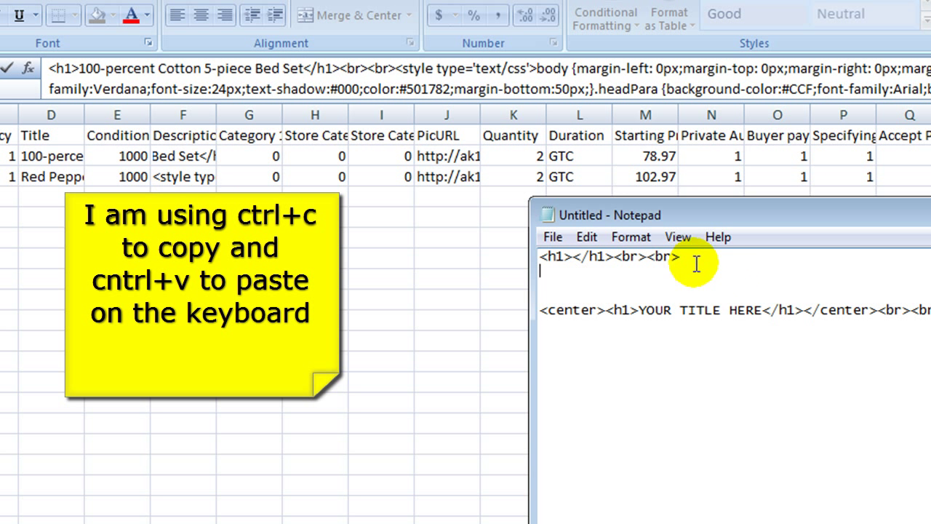
{"action": "left_click_drag", "start_coordinate": [692, 257], "coordinate": [529, 253]}
{"action": "key", "text": "ctrl+c"}
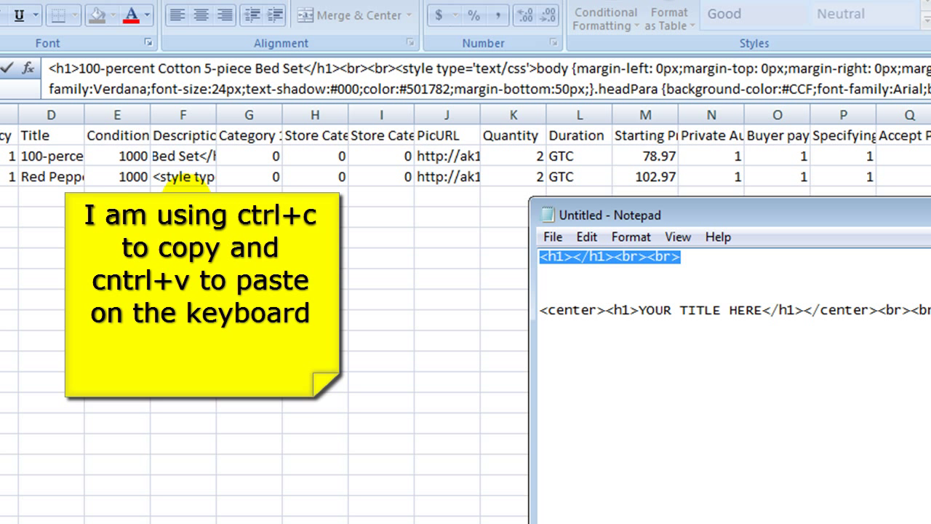
{"action": "left_click", "coordinate": [166, 174]}
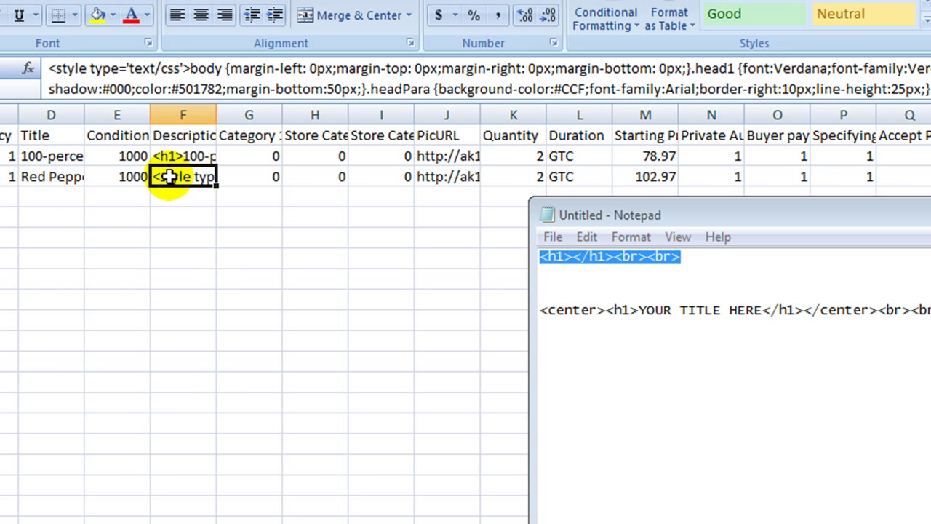
{"action": "left_click", "coordinate": [47, 69]}
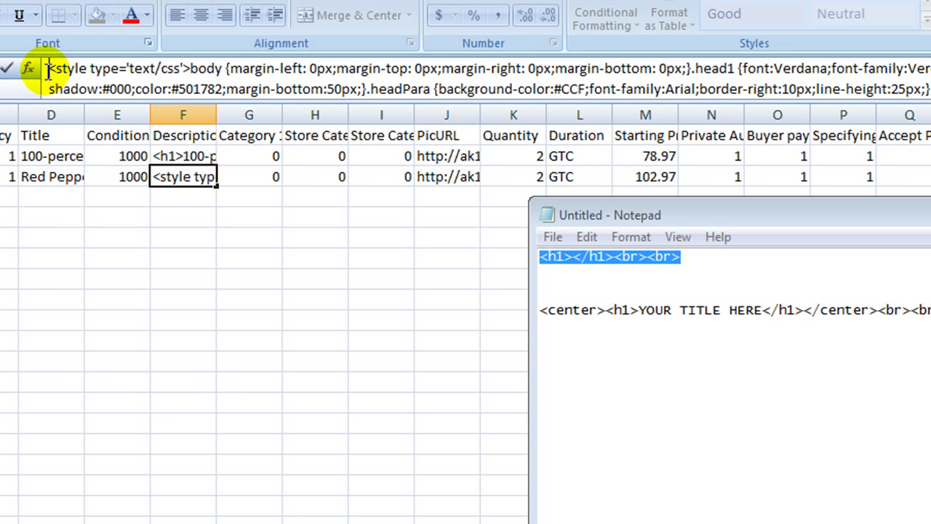
{"action": "key", "text": "ctrl+v"}
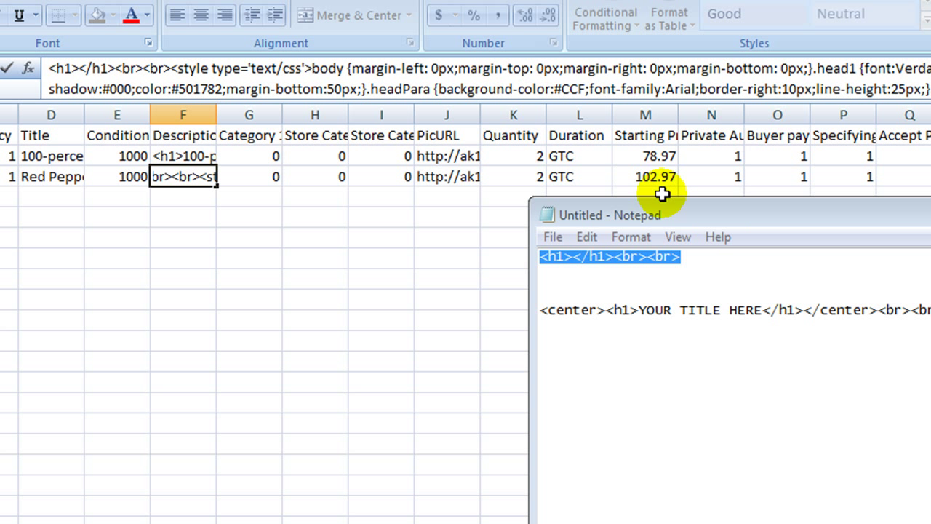
{"action": "left_click", "coordinate": [694, 267]}
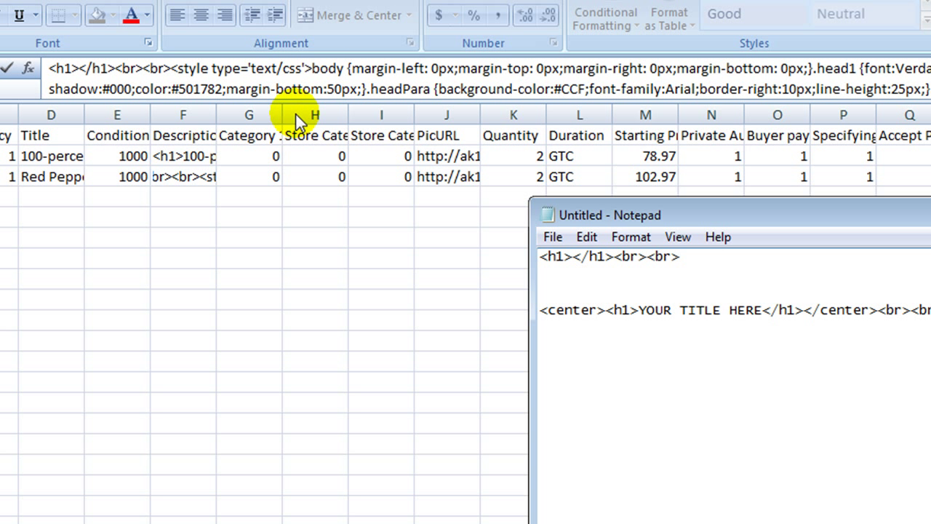
Copy the complete heading, from <h1> through the second <br>, from F2 and paste it over the empty heading snippet in F3
{"action": "left_click", "coordinate": [180, 159]}
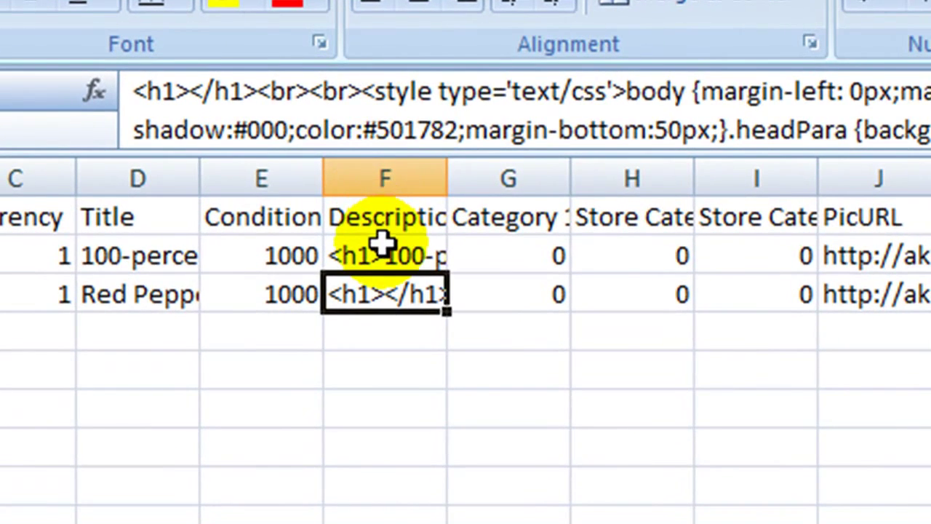
{"action": "left_click", "coordinate": [181, 153]}
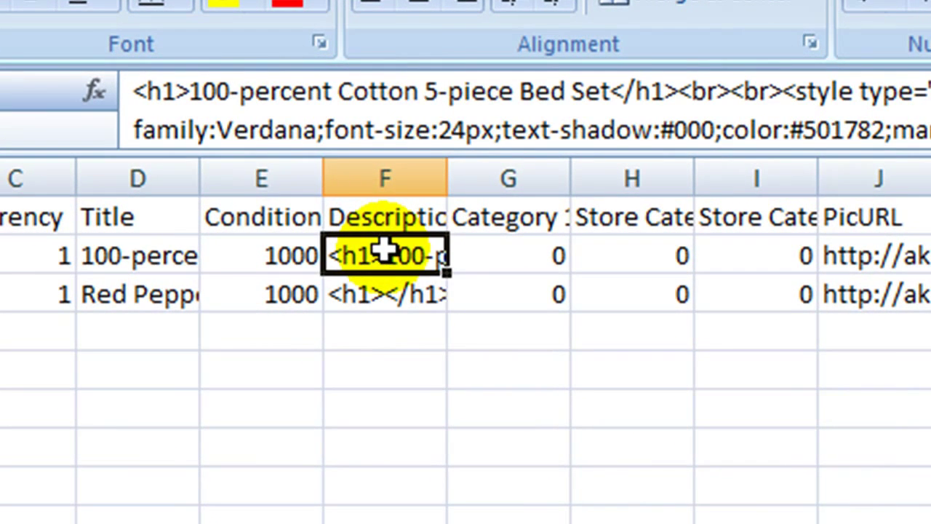
{"action": "left_click", "coordinate": [782, 93]}
{"action": "left_click_drag", "start_coordinate": [782, 93], "coordinate": [112, 91]}
{"action": "key", "text": "ctrl+c"}
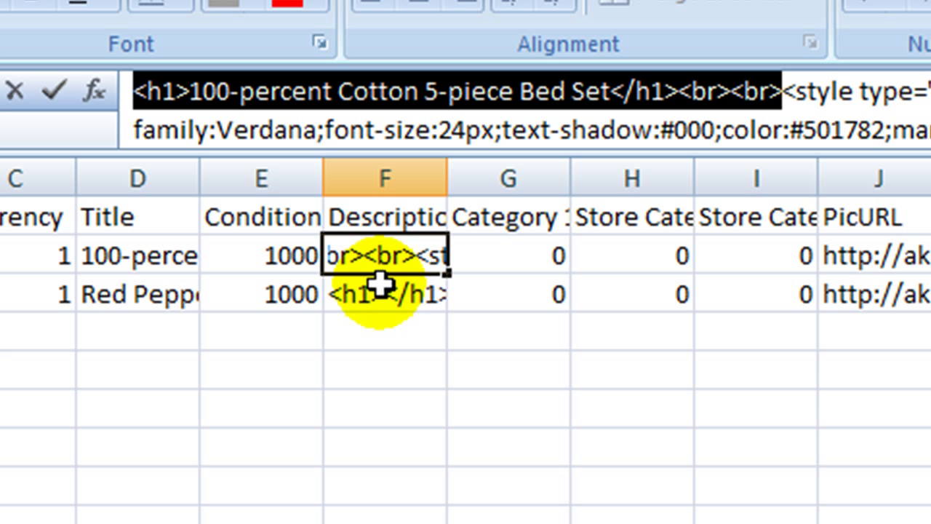
{"action": "left_click", "coordinate": [379, 284]}
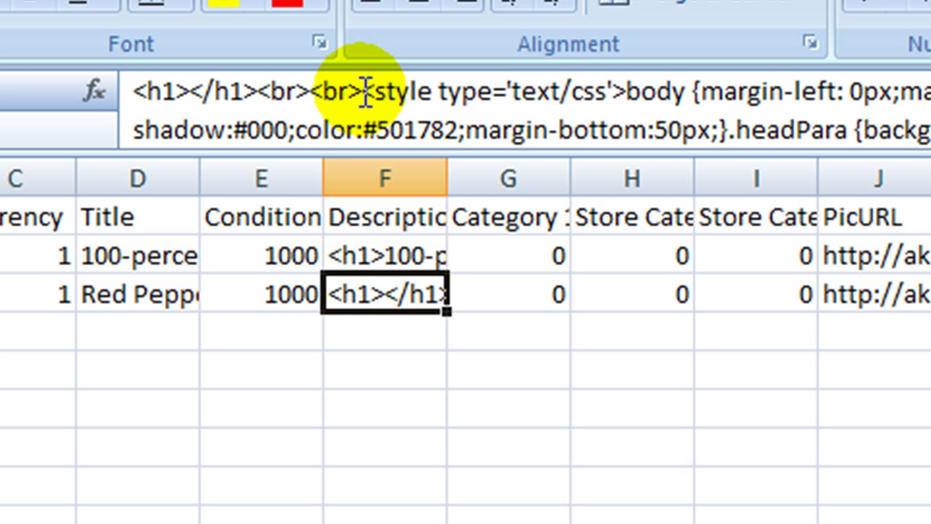
{"action": "left_click_drag", "start_coordinate": [365, 93], "coordinate": [117, 95]}
{"action": "key", "text": "ctrl+v"}
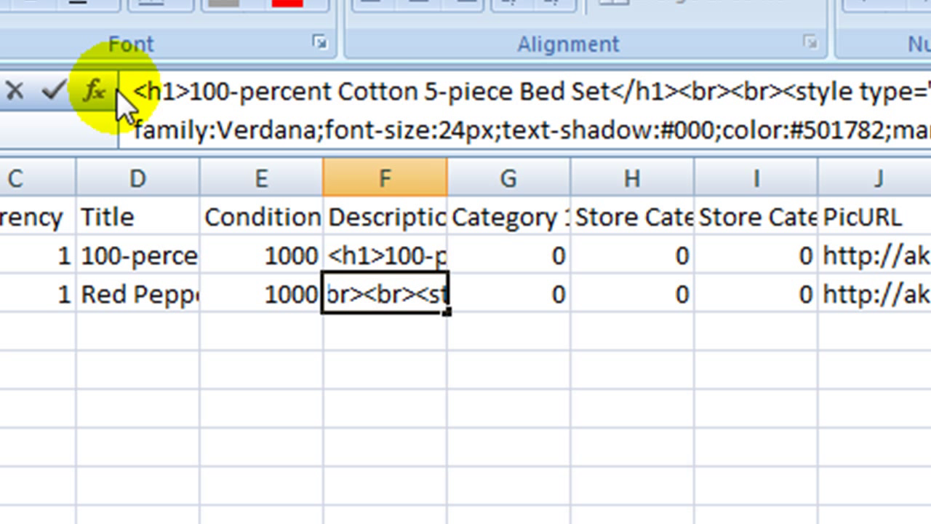
Copy the title "Red Peppers Quilted Cotton Bedroom Set" from D3 and paste it over the first item's title between F3's h1 tags
{"action": "left_click", "coordinate": [135, 297]}
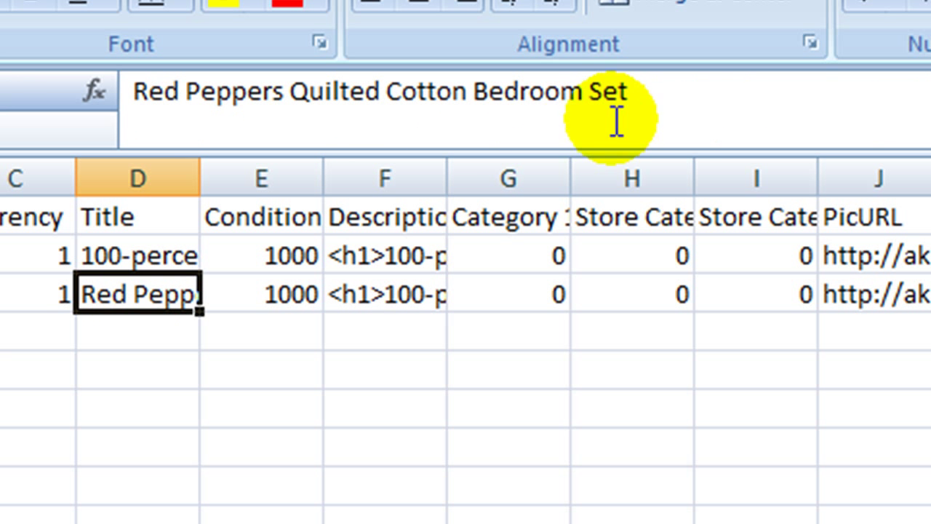
{"action": "left_click_drag", "start_coordinate": [642, 93], "coordinate": [104, 95]}
{"action": "key", "text": "ctrl+c"}
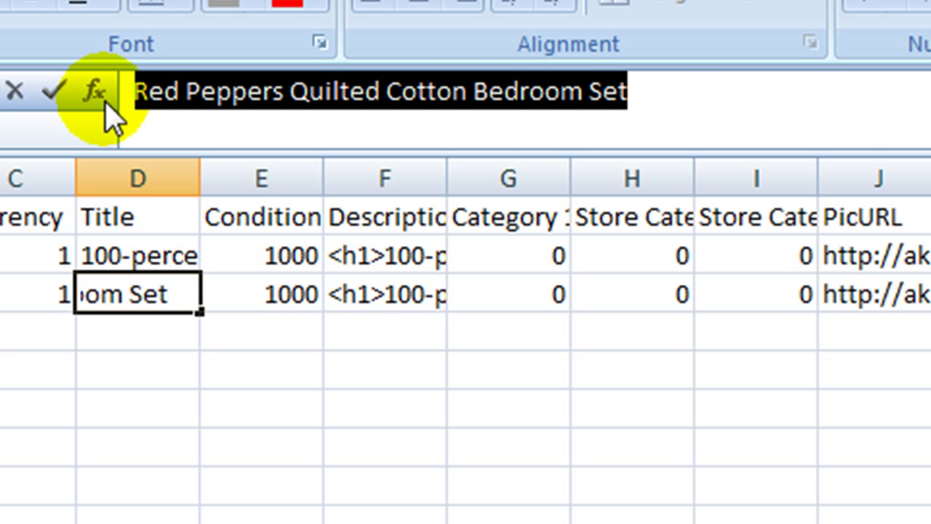
{"action": "left_click", "coordinate": [383, 285]}
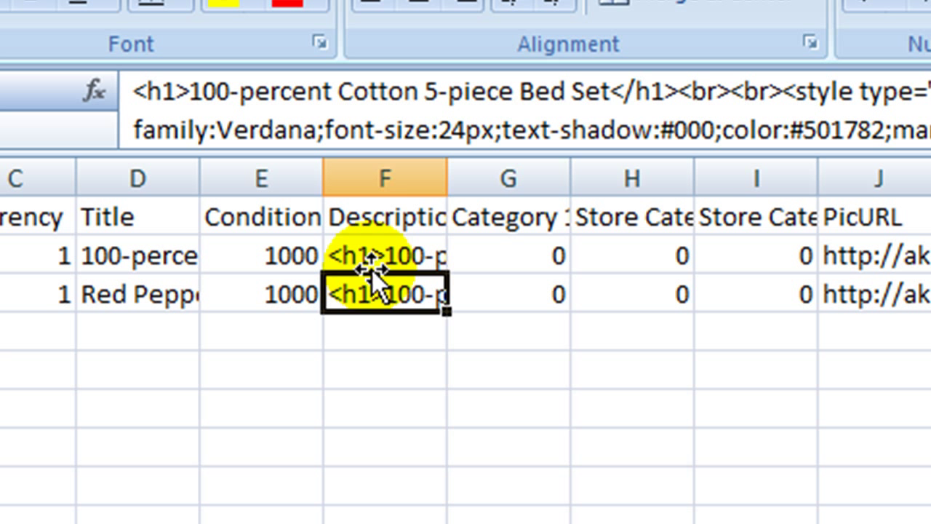
{"action": "left_click_drag", "start_coordinate": [611, 92], "coordinate": [196, 96]}
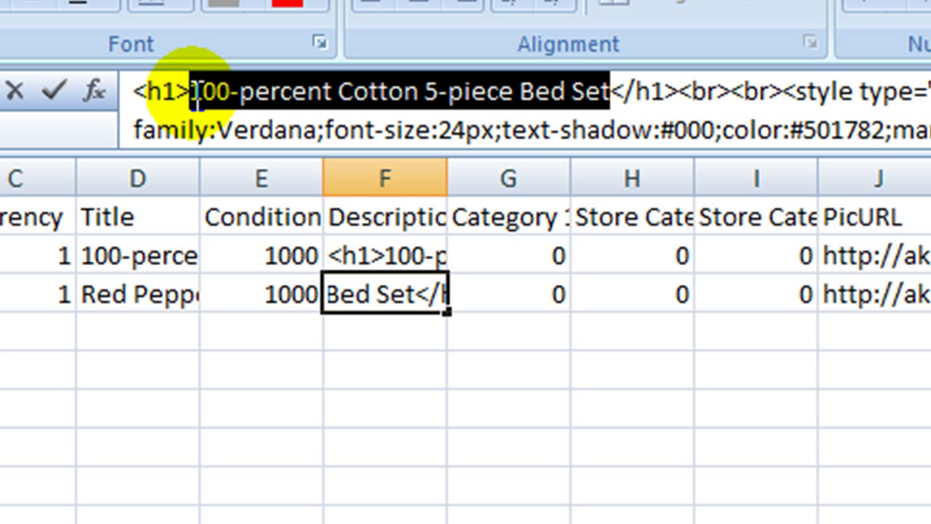
{"action": "key", "text": "ctrl+v"}
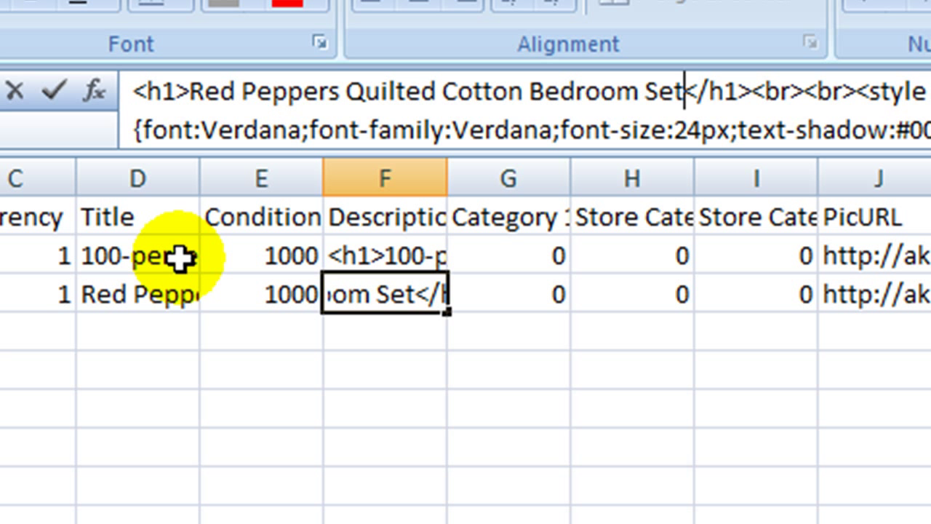
Copy the D3 title once more, paste it over the same heading text in F3, and commit the cell
{"action": "left_click", "coordinate": [183, 293]}
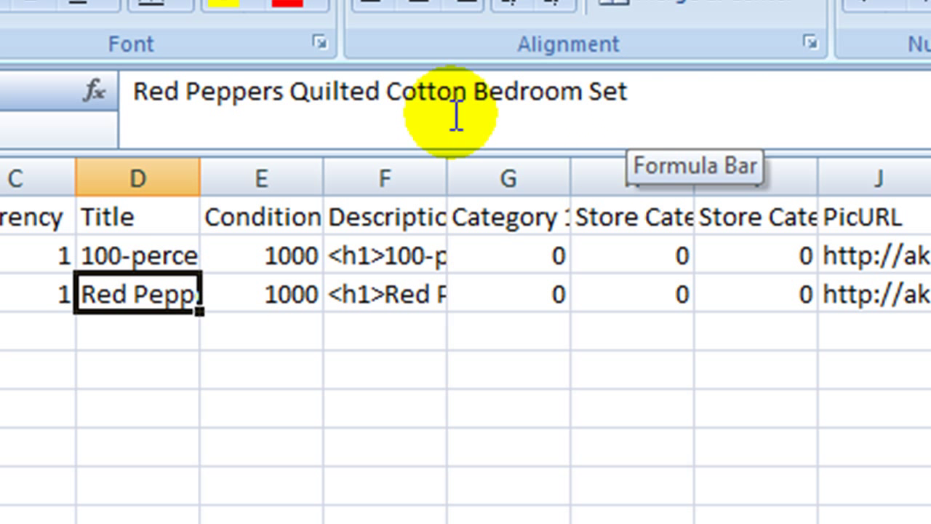
{"action": "left_click_drag", "start_coordinate": [657, 89], "coordinate": [115, 83]}
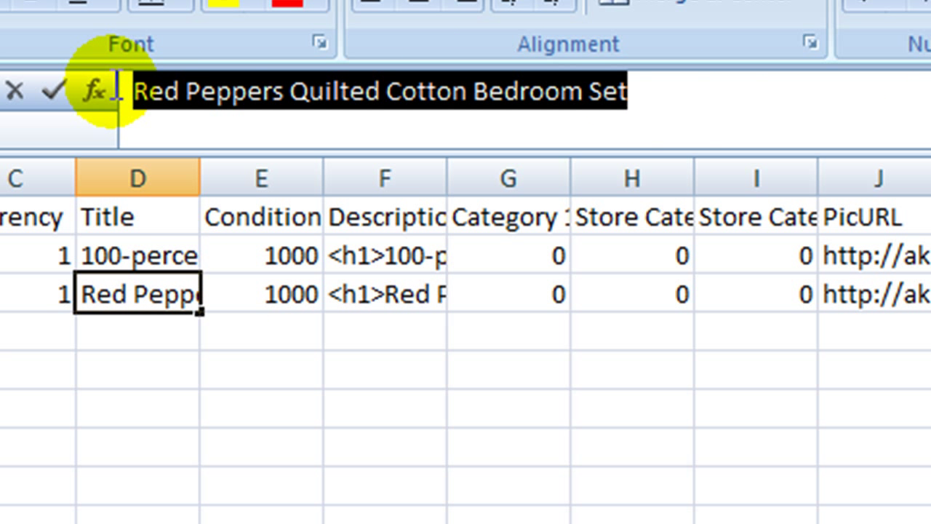
{"action": "right_click", "coordinate": [391, 92]}
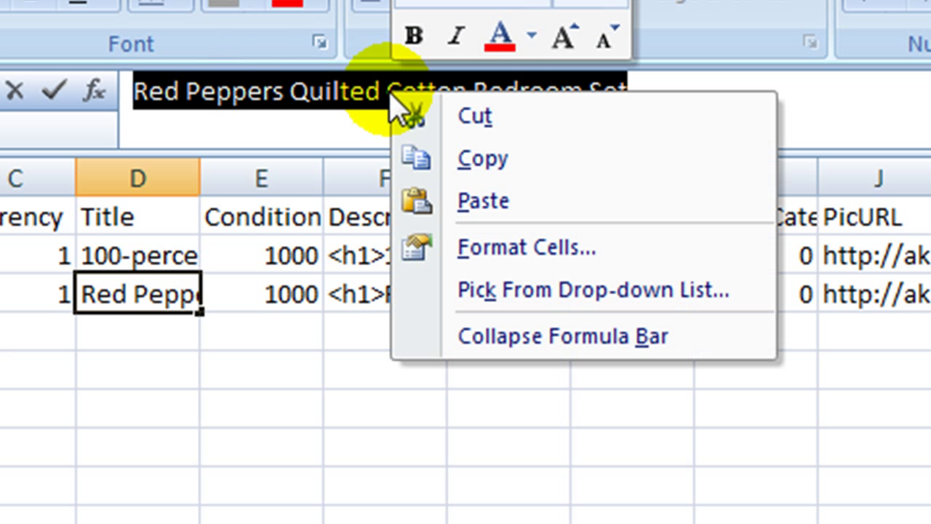
{"action": "left_click", "coordinate": [559, 158]}
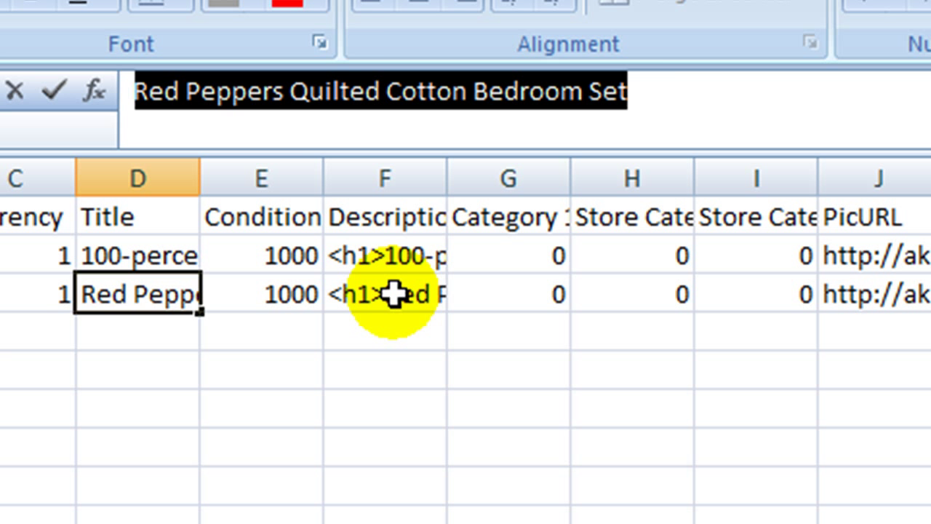
{"action": "left_click", "coordinate": [393, 293]}
{"action": "left_click_drag", "start_coordinate": [683, 92], "coordinate": [190, 96]}
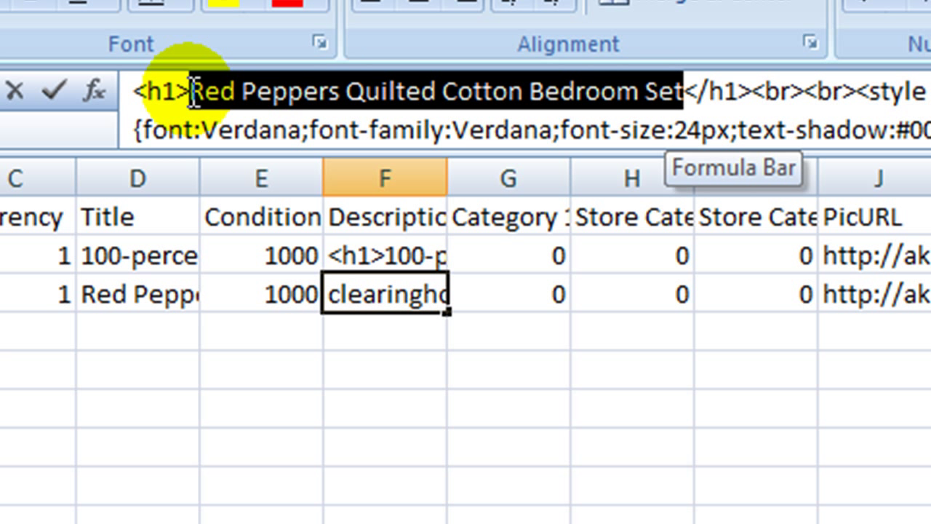
{"action": "right_click", "coordinate": [238, 93]}
{"action": "left_click", "coordinate": [308, 202]}
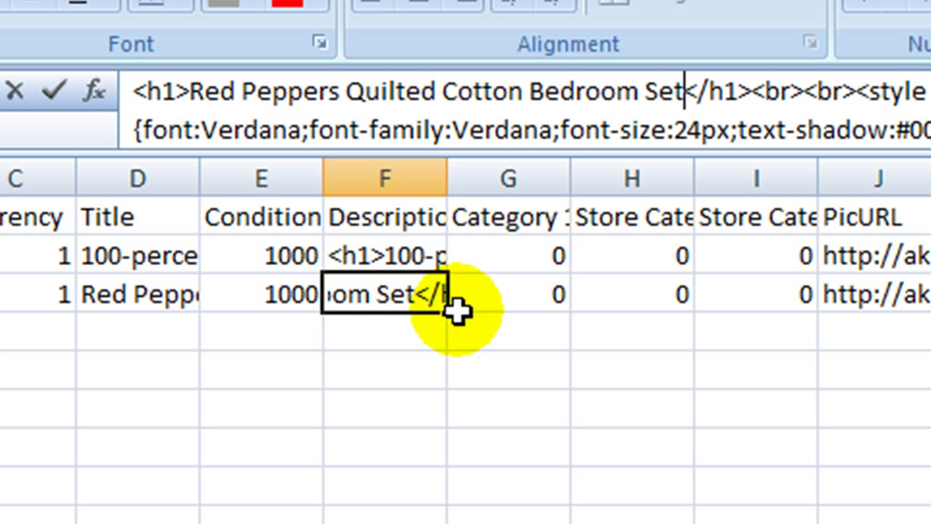
{"action": "left_click", "coordinate": [426, 256]}
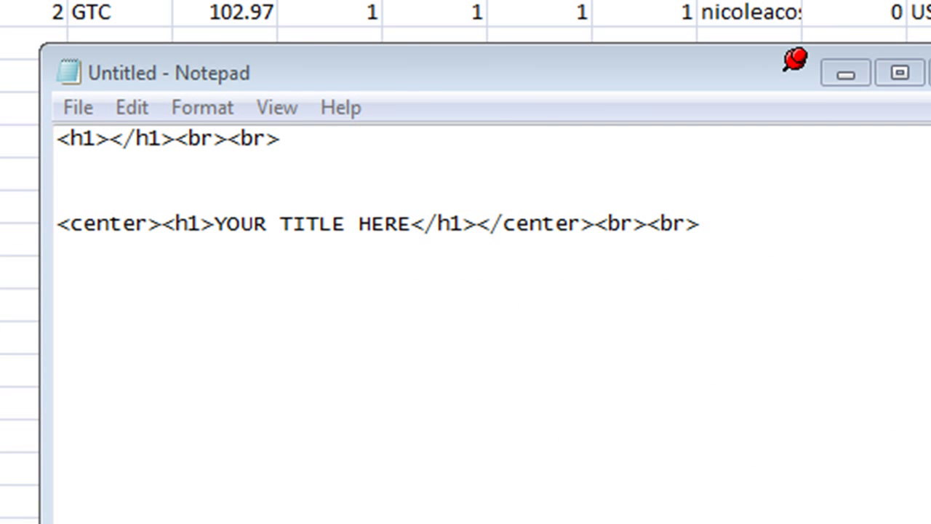
Bring the Notepad window with the heading snippets forward and move it slightly lower over the empty rows
{"action": "left_click_drag", "start_coordinate": [321, 86], "coordinate": [341, 162]}
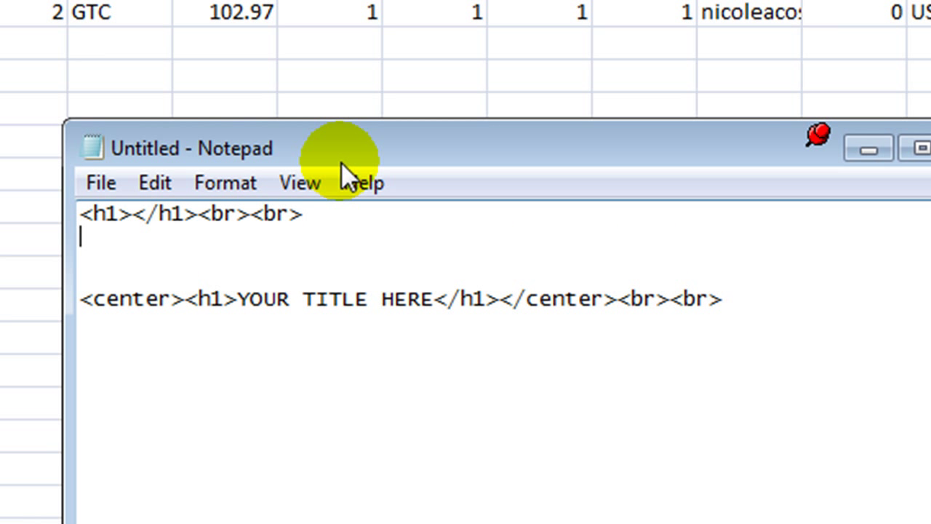